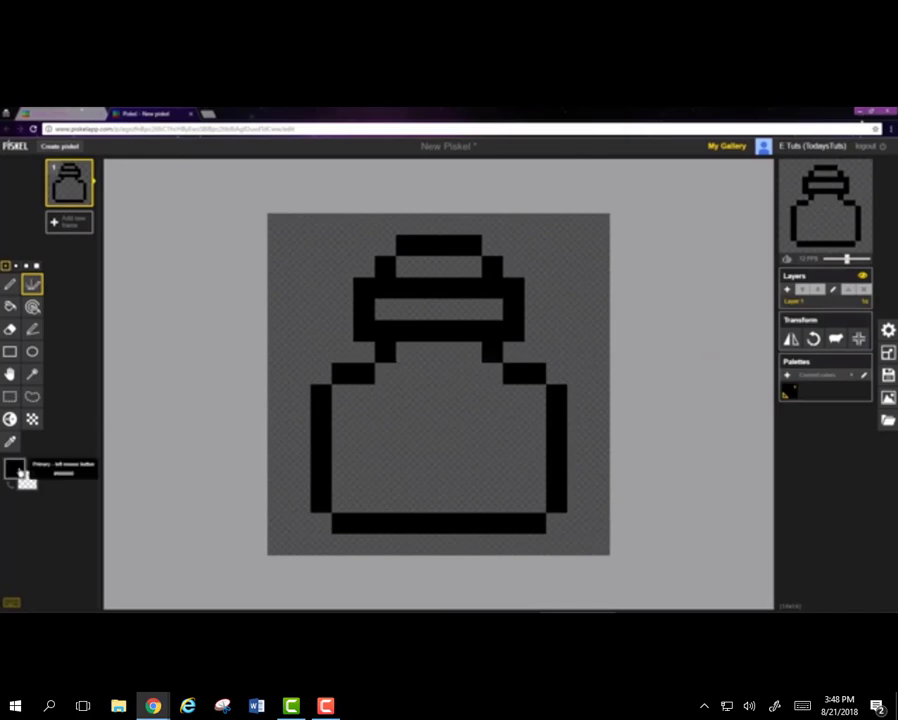
Step: Set the primary colour to light red #ce4949 and the secondary colour to darker red #c31414
left_click(14, 467)
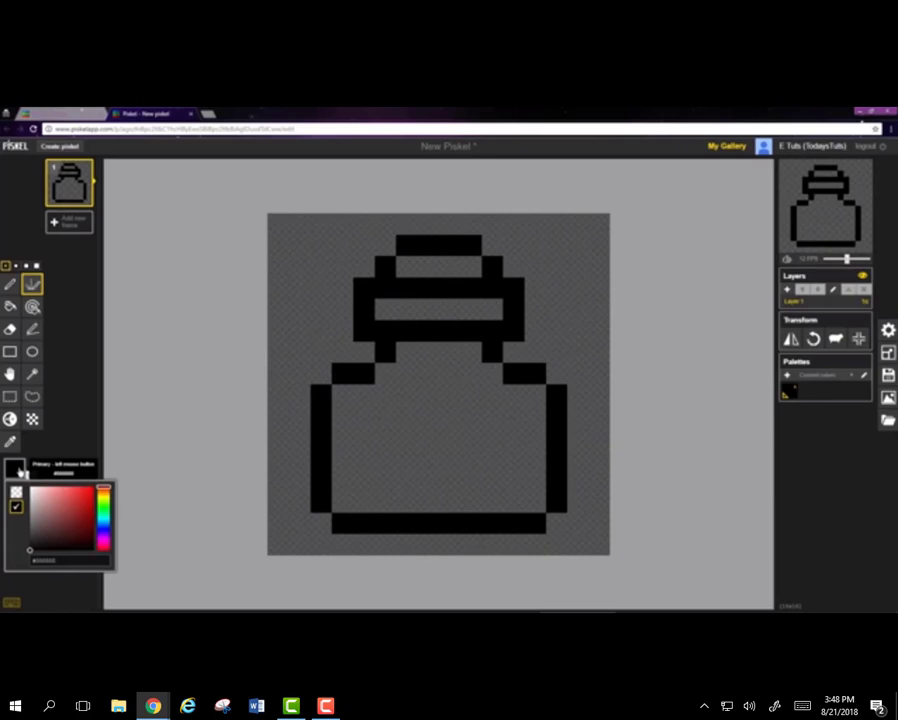
left_click_drag(70, 516, 71, 498)
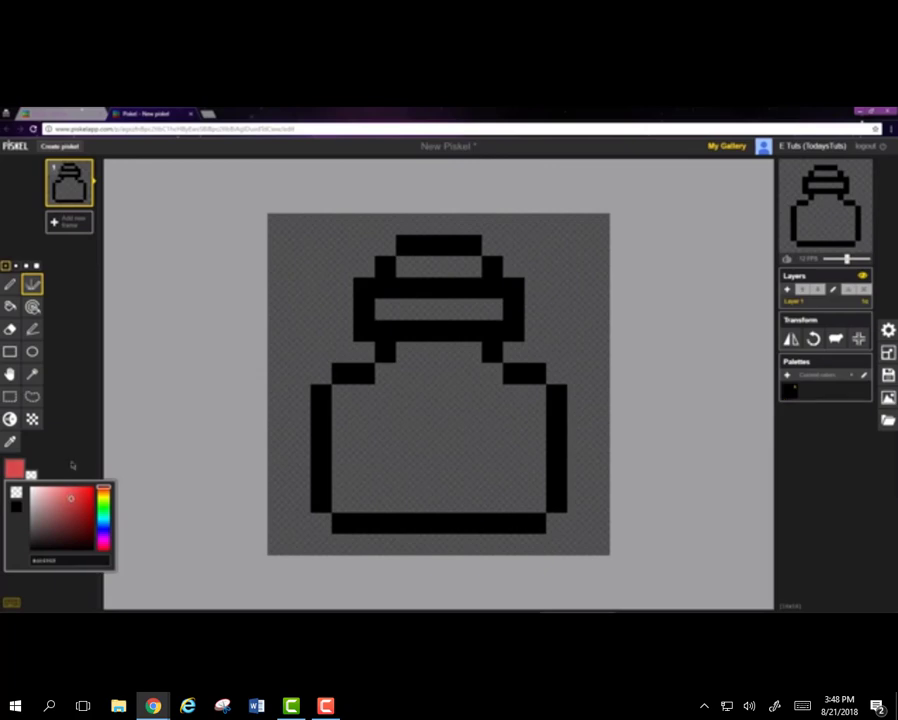
left_click(72, 465)
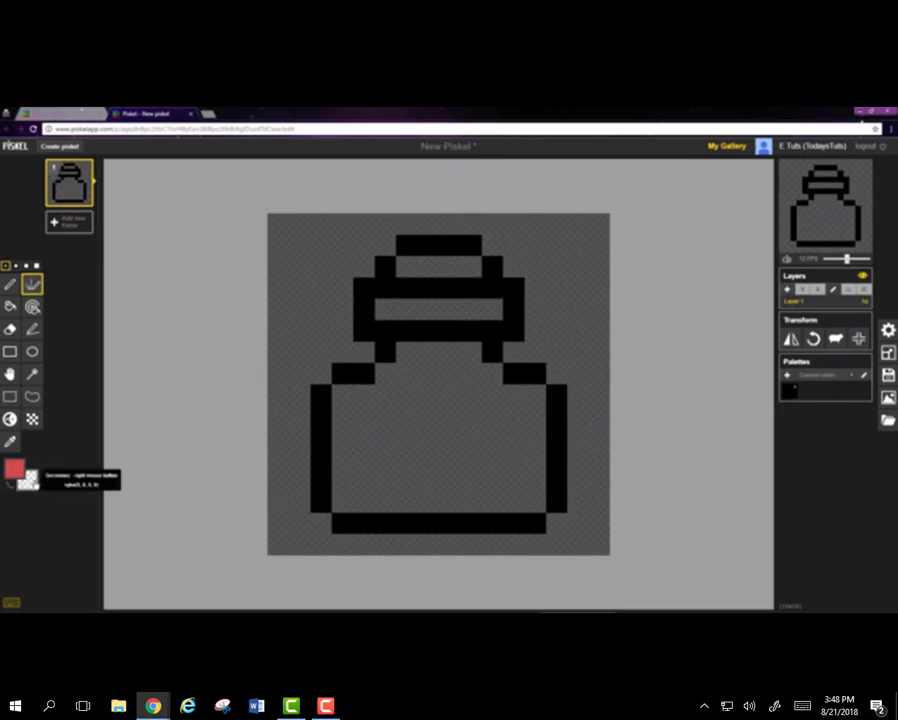
left_click(27, 480)
left_click(99, 519)
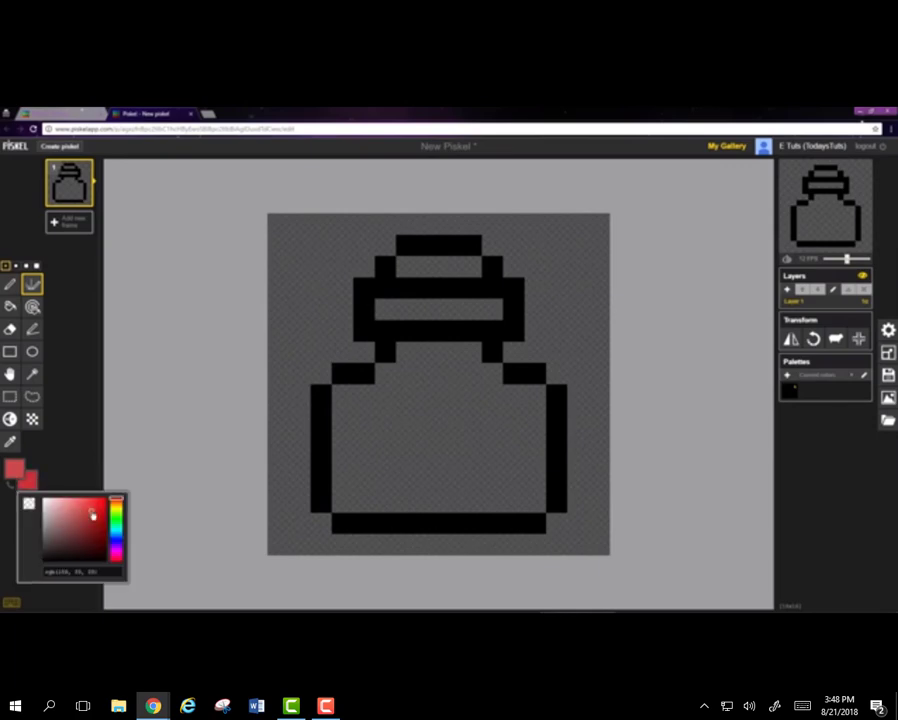
left_click_drag(99, 519, 100, 518)
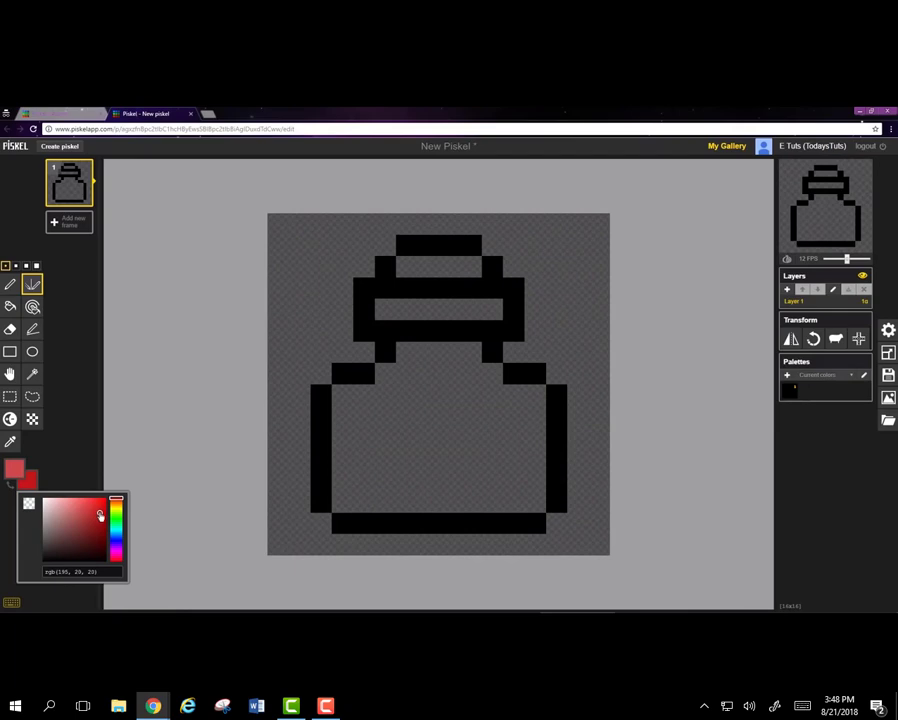
left_click(87, 468)
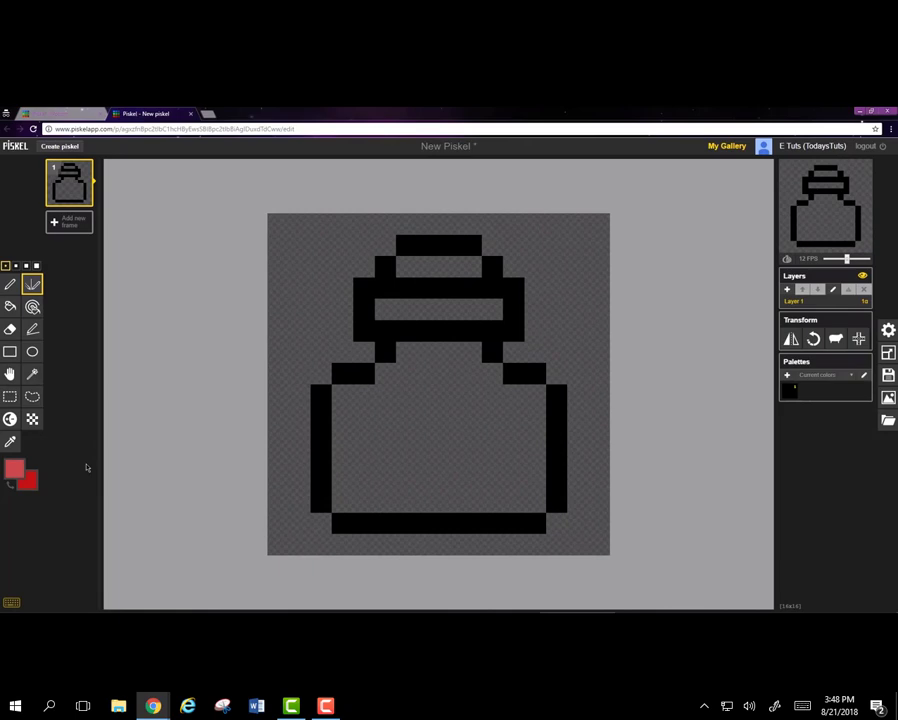
key("p")
left_click_drag(511, 415, 460, 393)
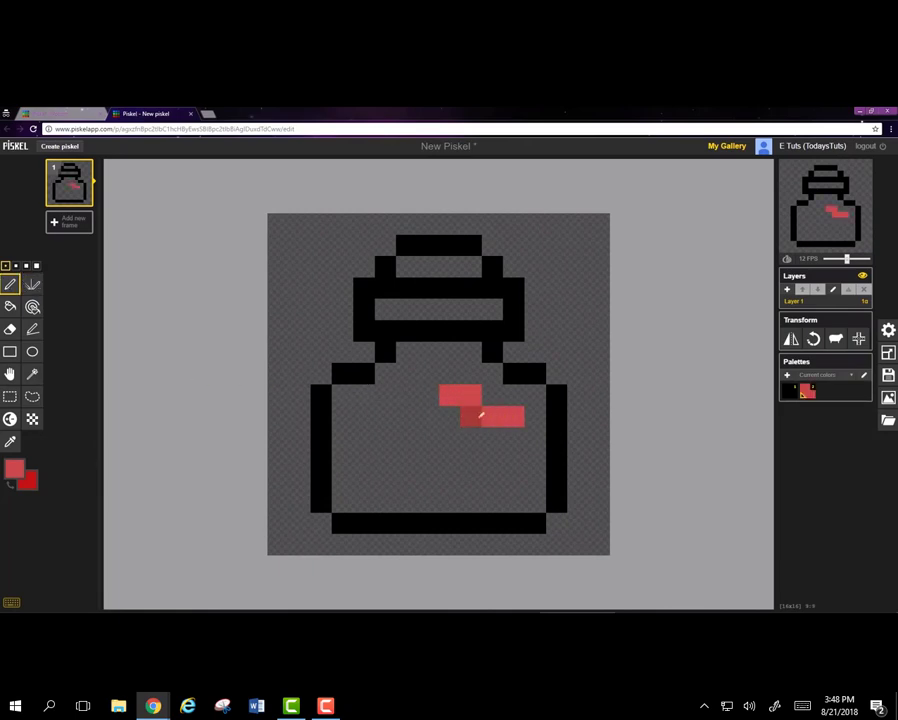
mouse_move(382, 434)
left_mouse_down()
mouse_move(405, 454)
mouse_move(406, 471)
mouse_move(358, 420)
left_mouse_up()
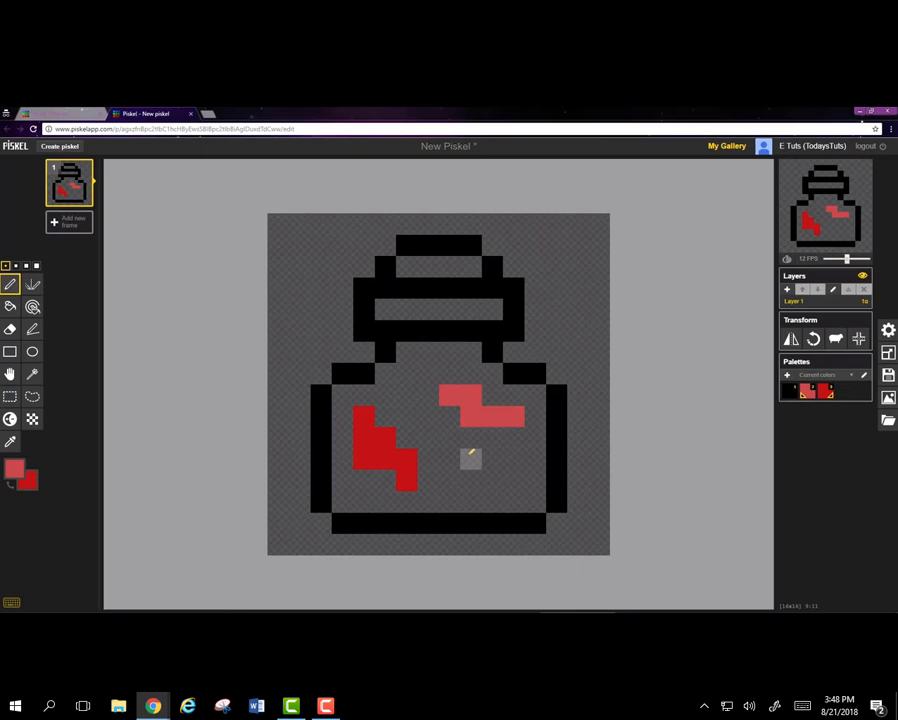
key("ctrl+z")
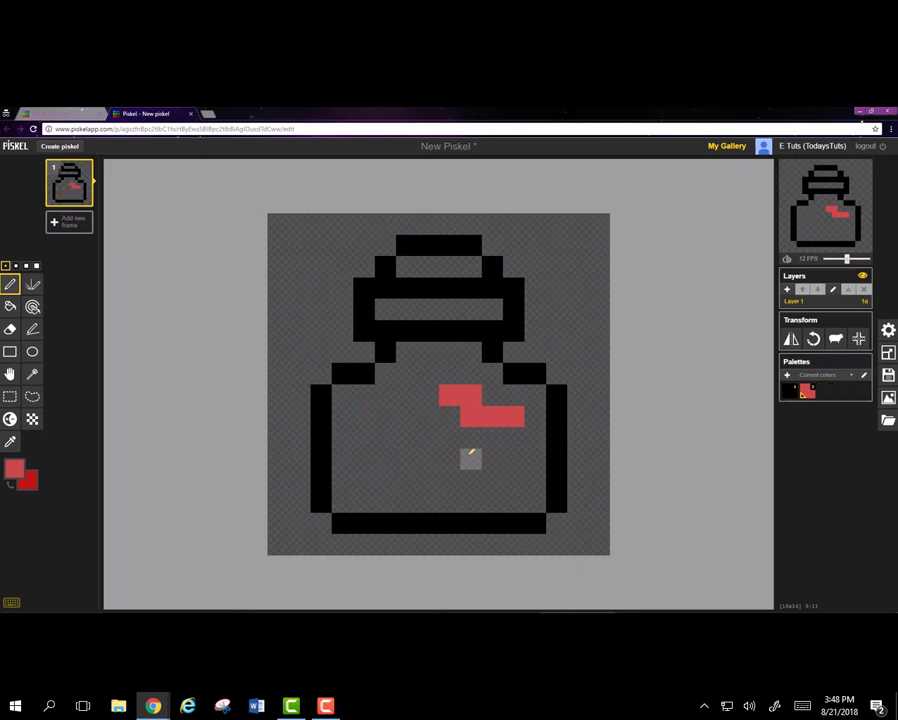
key("ctrl+z")
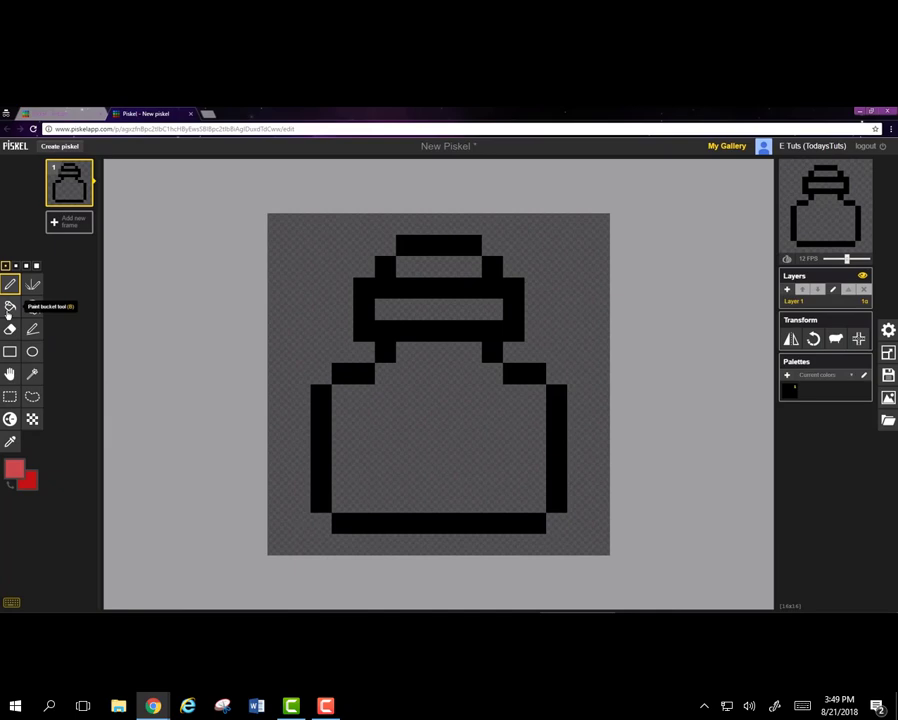
Step: Fill the bottle's body with light red using the Paint bucket, and erase the fill from the neck row
left_click(9, 307)
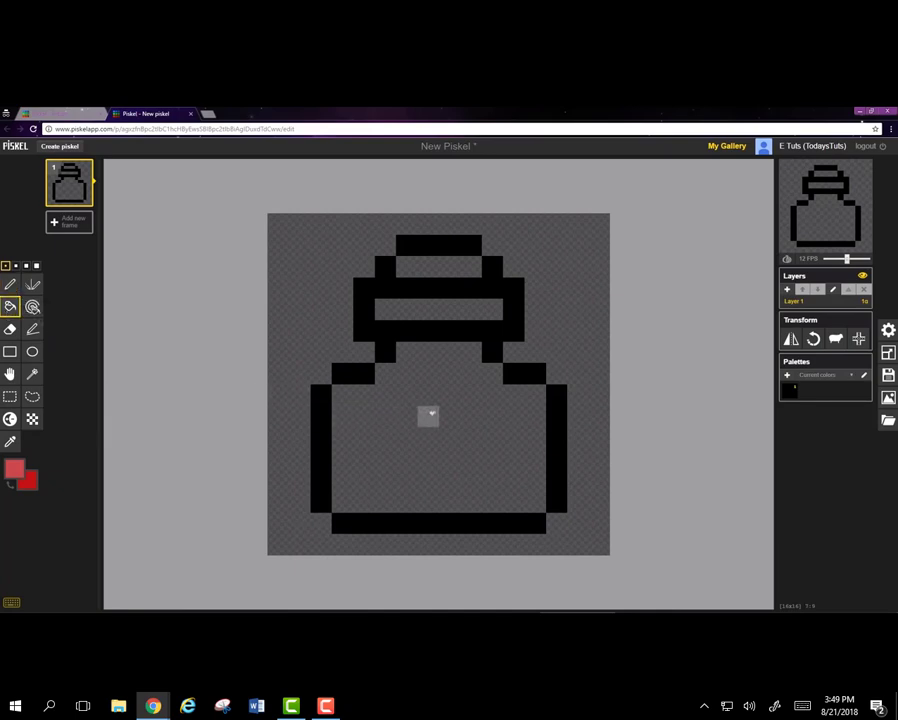
left_click(431, 412)
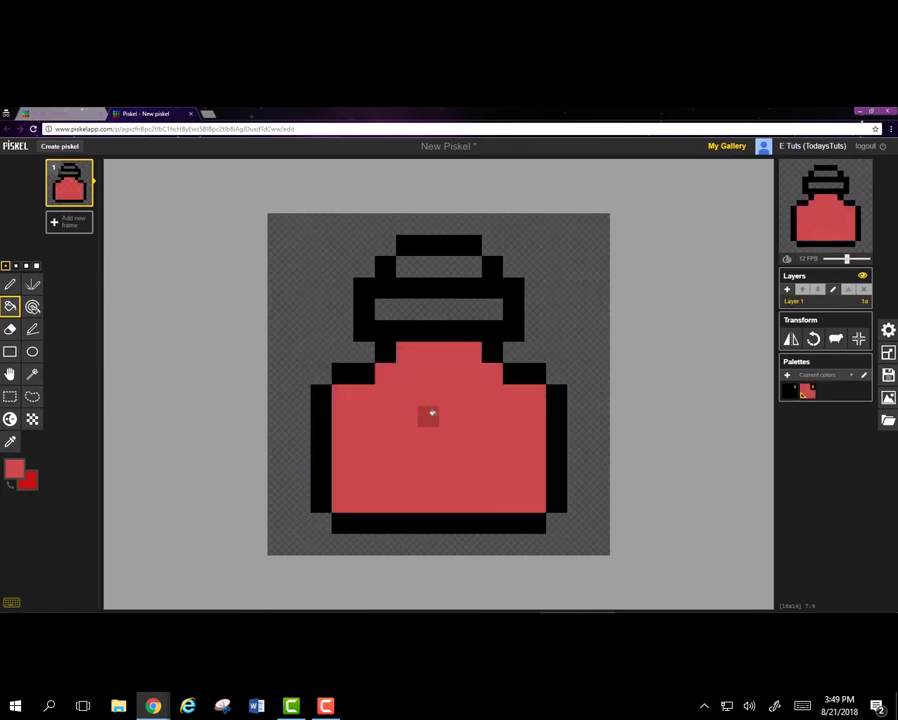
right_click(431, 412)
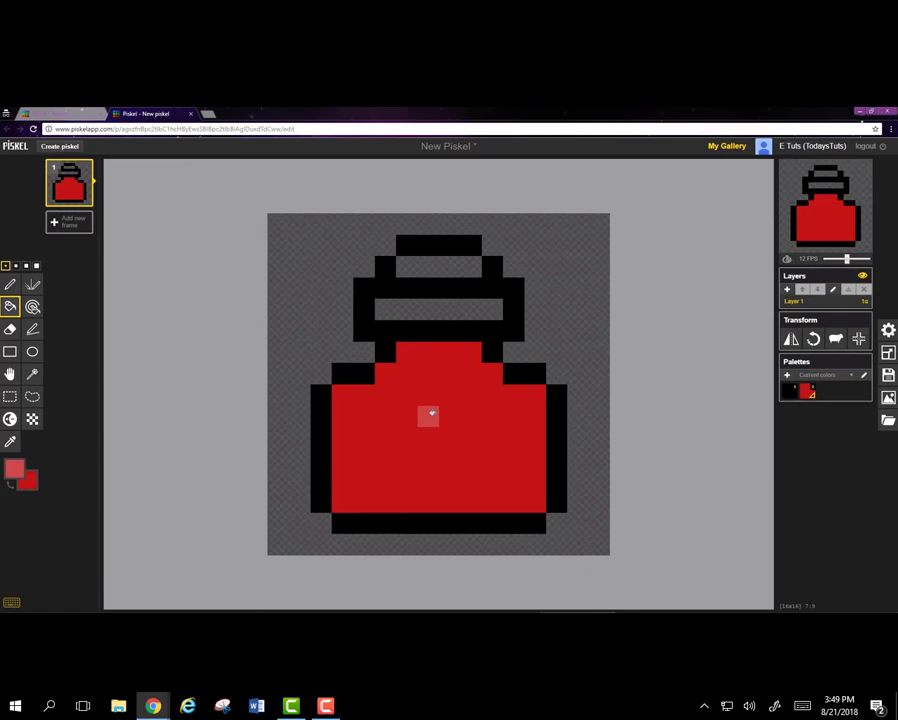
left_click(431, 412)
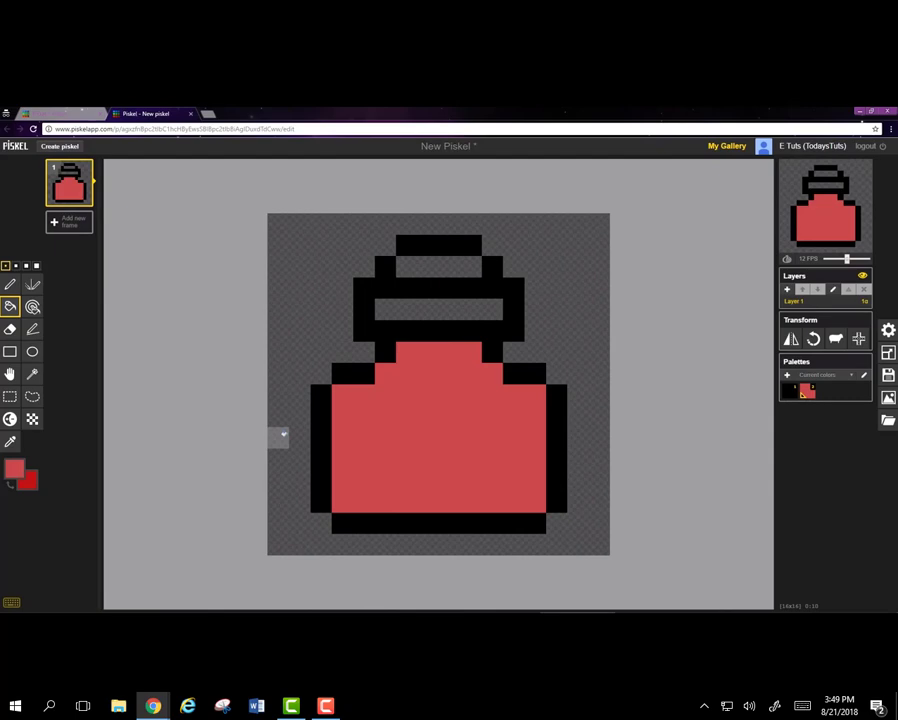
key("e")
left_click_drag(406, 354, 468, 354)
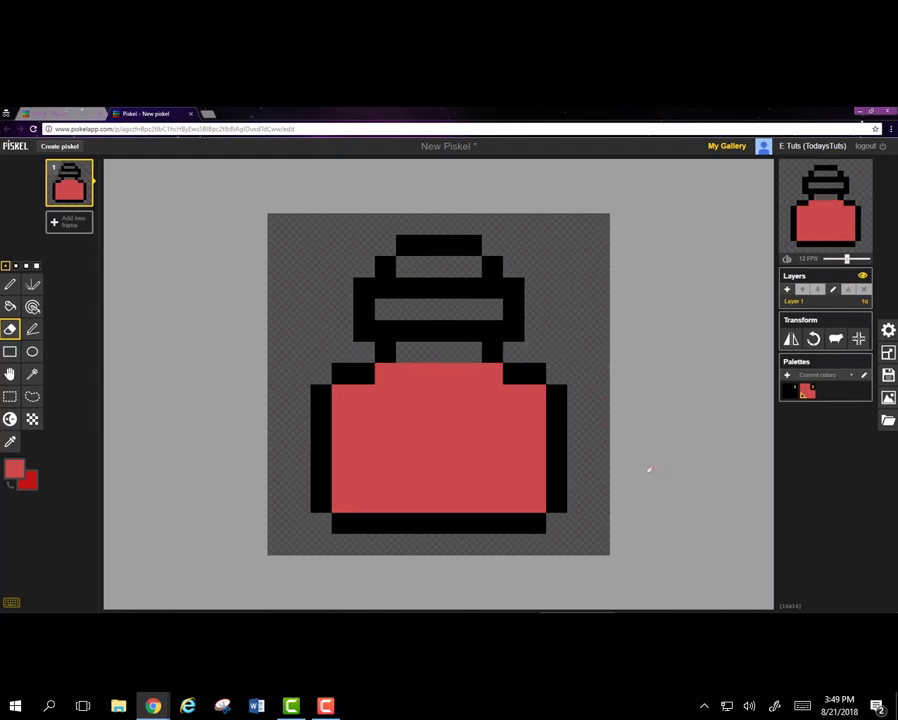
Step: Shade the left side and bottom of the liquid in dark red with the Pen tool, stepping the edge diagonally
key("p")
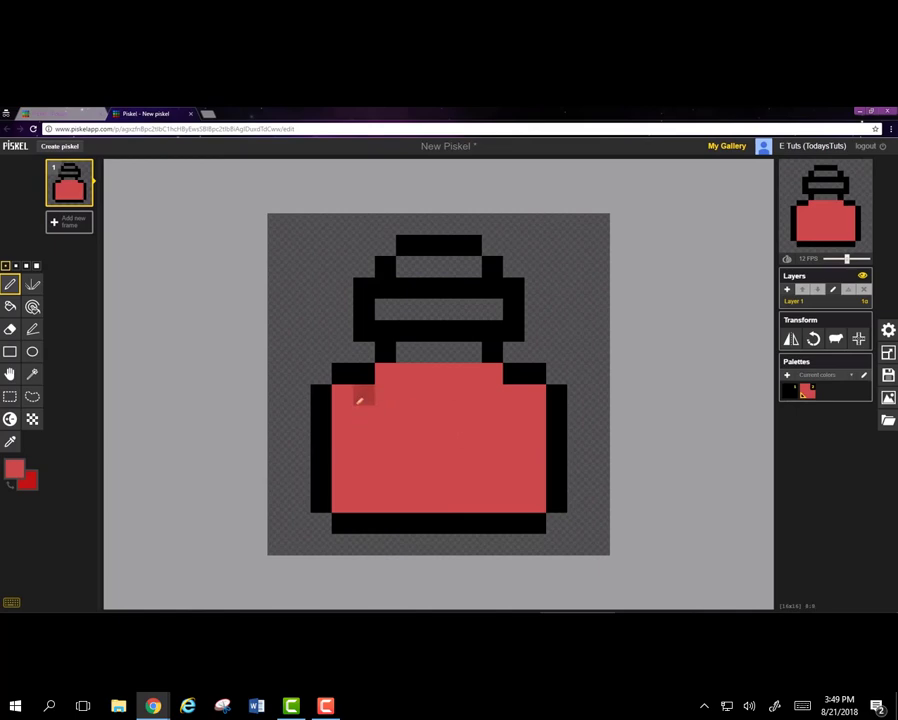
mouse_move(344, 394)
left_mouse_down()
mouse_move(340, 504)
mouse_move(535, 500)
left_mouse_up()
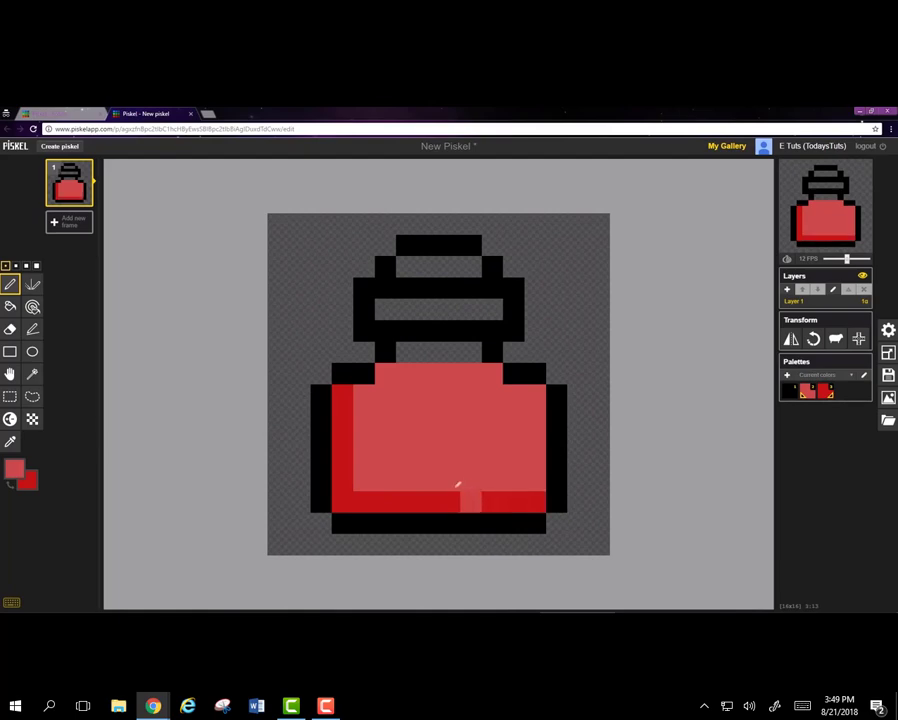
mouse_move(365, 395)
left_mouse_down()
mouse_move(369, 477)
mouse_move(497, 481)
left_mouse_up()
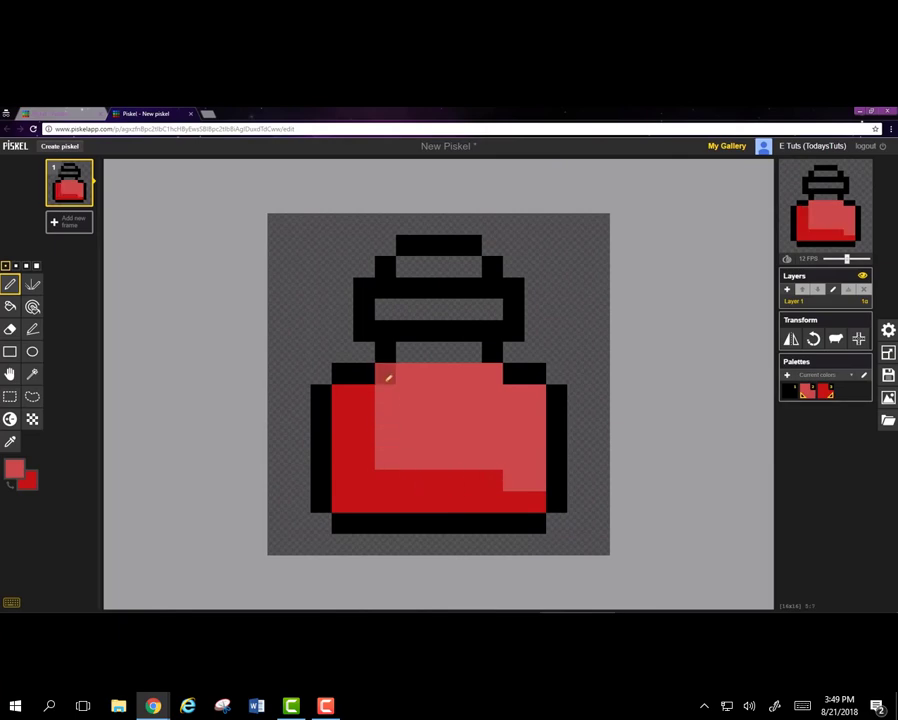
mouse_move(387, 372)
left_mouse_down()
mouse_move(390, 452)
mouse_move(457, 458)
left_mouse_up()
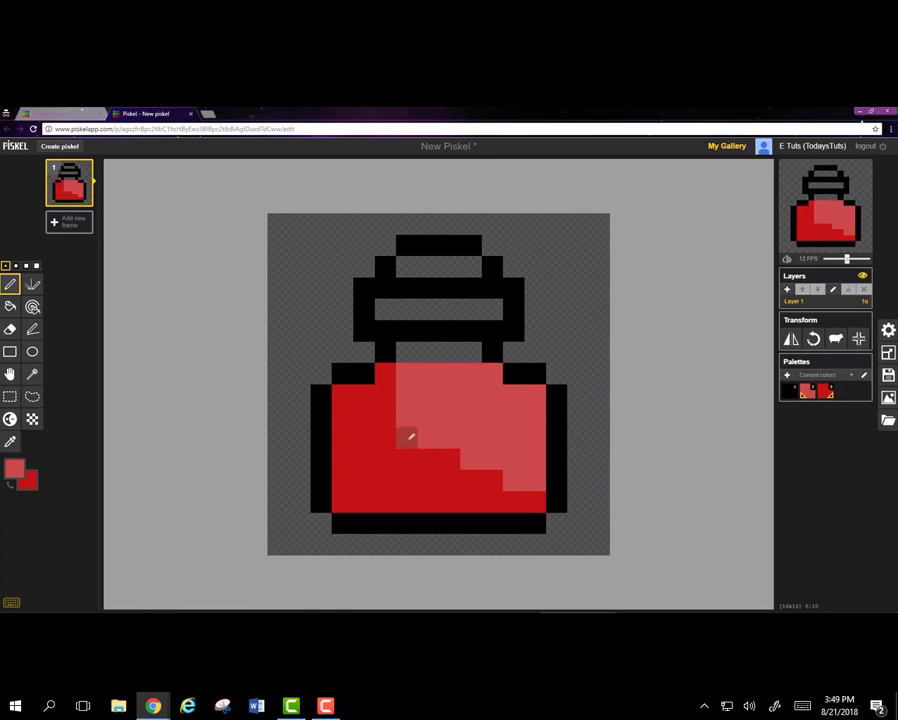
left_click(408, 437)
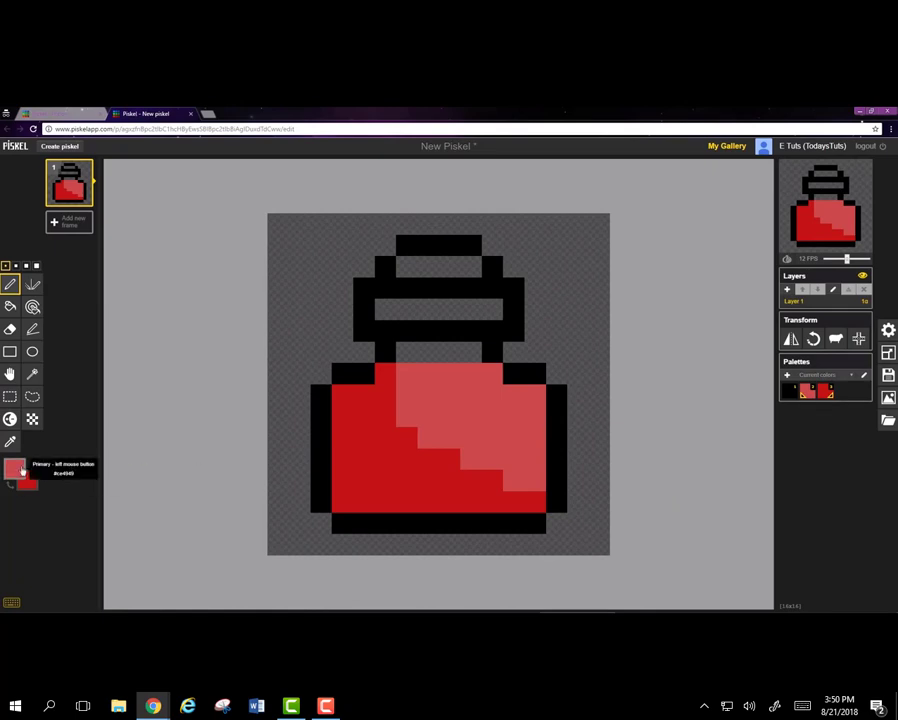
Step: Set the primary colour to pale blue #c3e7ec and copy its hex code
left_click(14, 468)
mouse_move(116, 494)
left_mouse_down()
mouse_move(117, 520)
mouse_move(76, 494)
mouse_move(57, 495)
left_mouse_up()
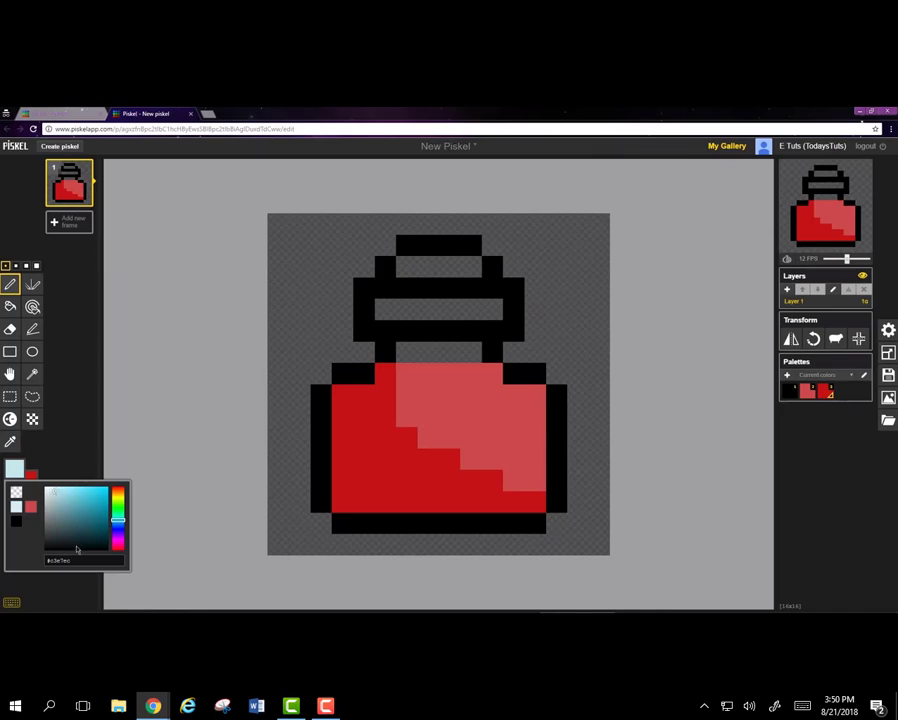
left_click_drag(72, 560, 46, 560)
key("ctrl+c")
right_click(51, 558)
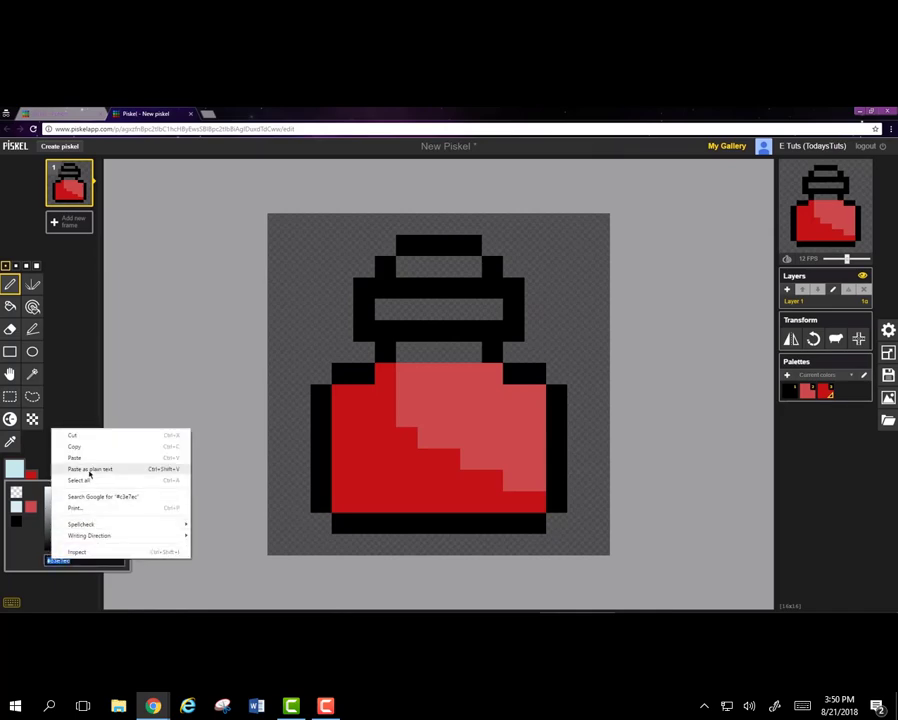
left_click(85, 446)
left_click(34, 478)
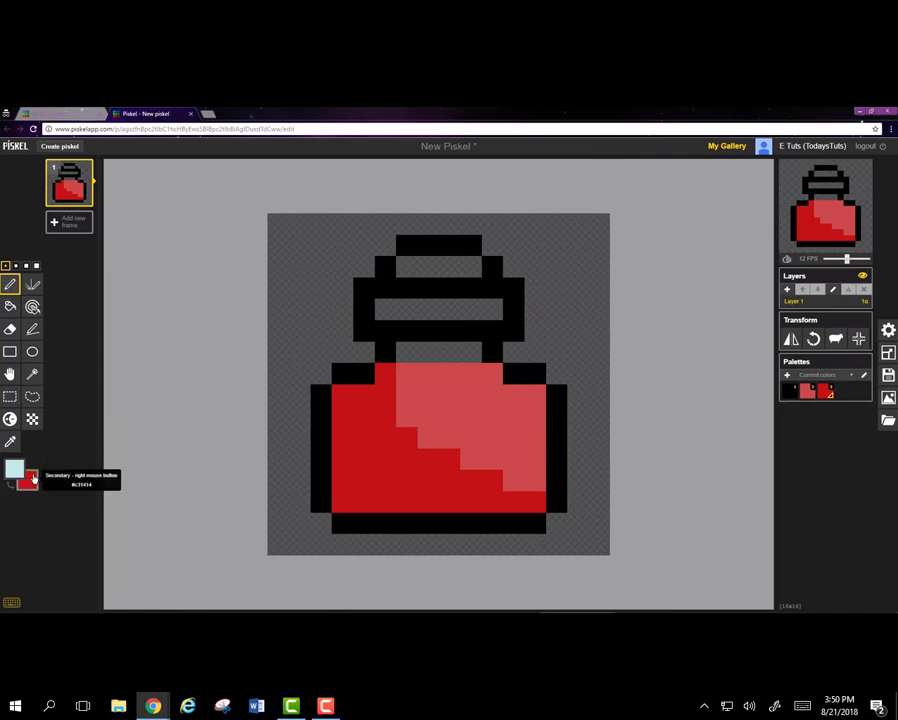
Step: Set the secondary colour to the copied pale blue, darkened to the grey-blue #90abae
left_click(34, 478)
left_click_drag(90, 570, 58, 572)
right_click(64, 571)
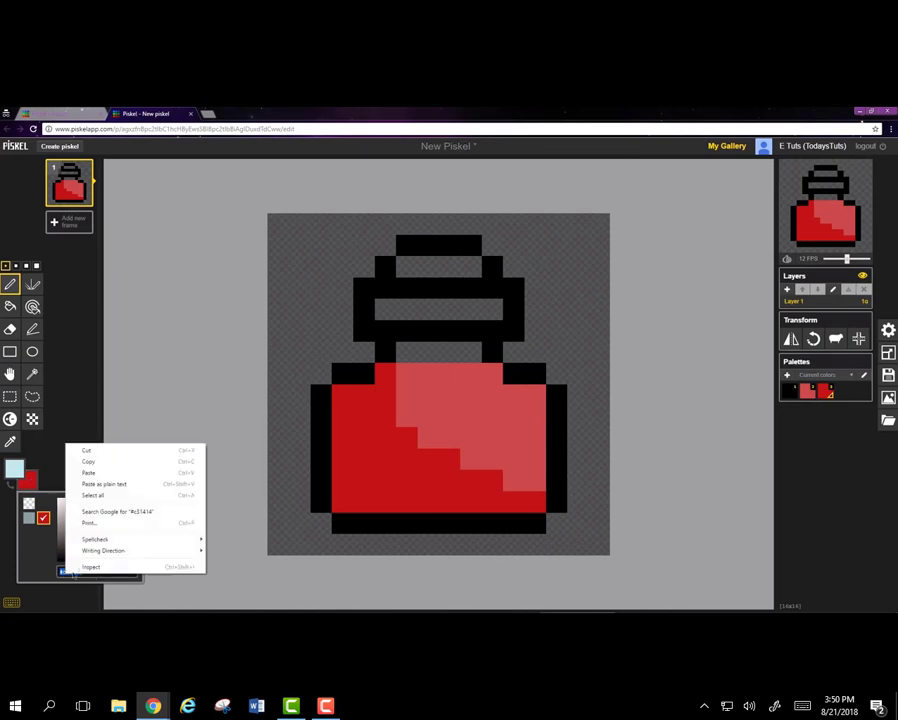
left_click(95, 472)
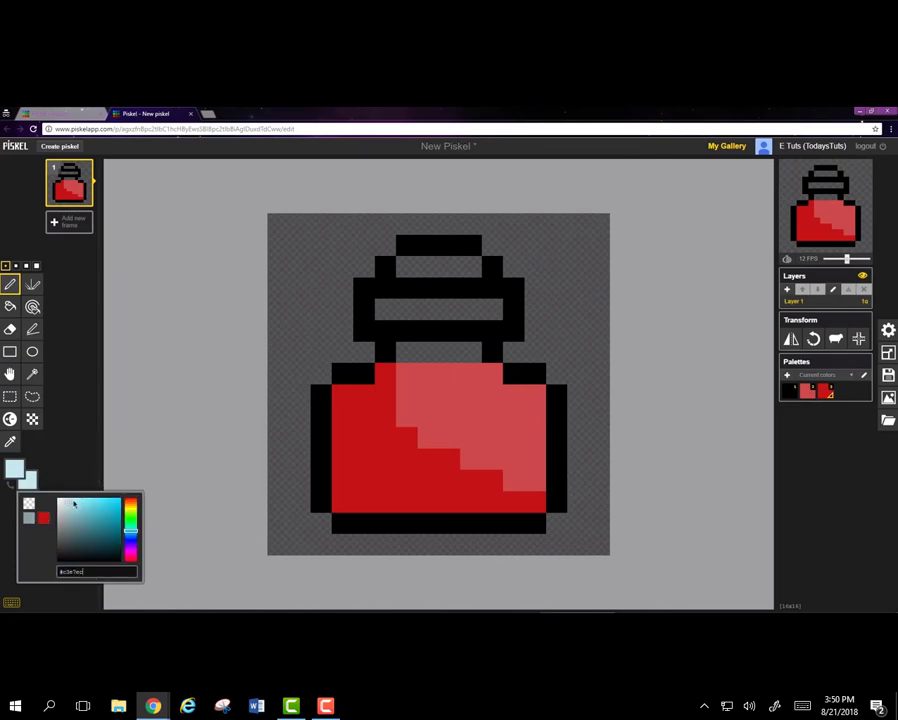
left_click(69, 510)
left_click_drag(69, 510, 68, 520)
left_click(103, 458)
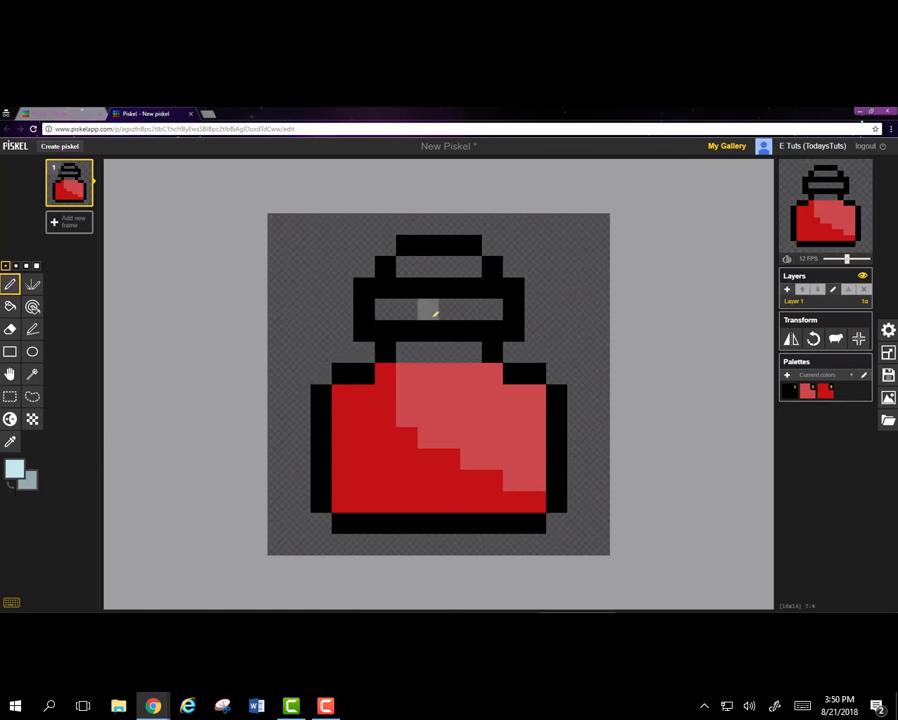
Step: Paint the glass rim and neck pale blue, with grey-blue shading on the rim's two leftmost pixels and the neck's leftmost pixel
left_click_drag(434, 314, 498, 310)
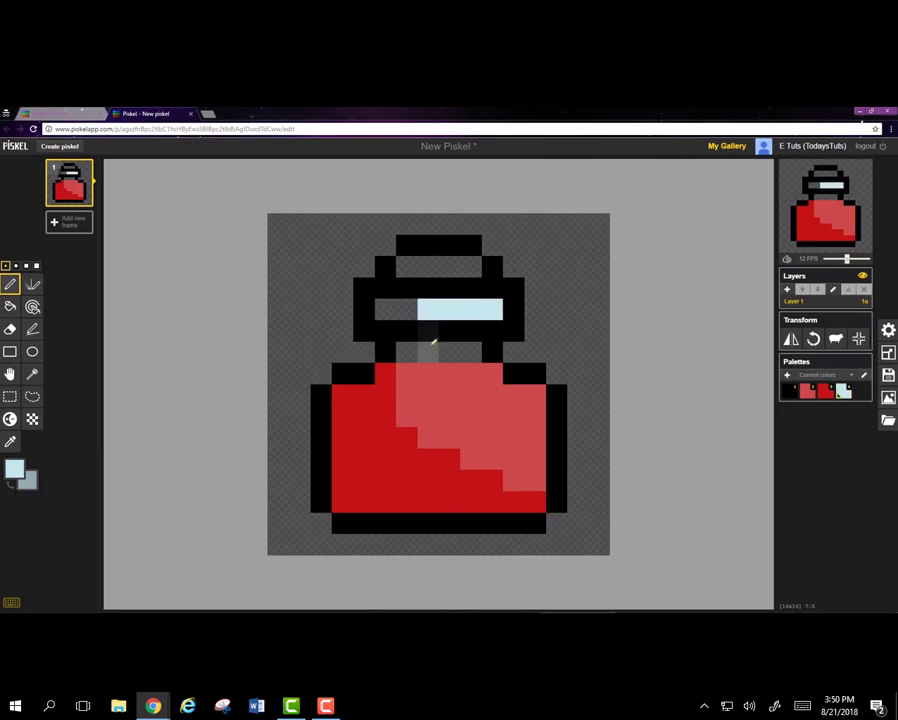
left_click_drag(433, 345, 469, 349)
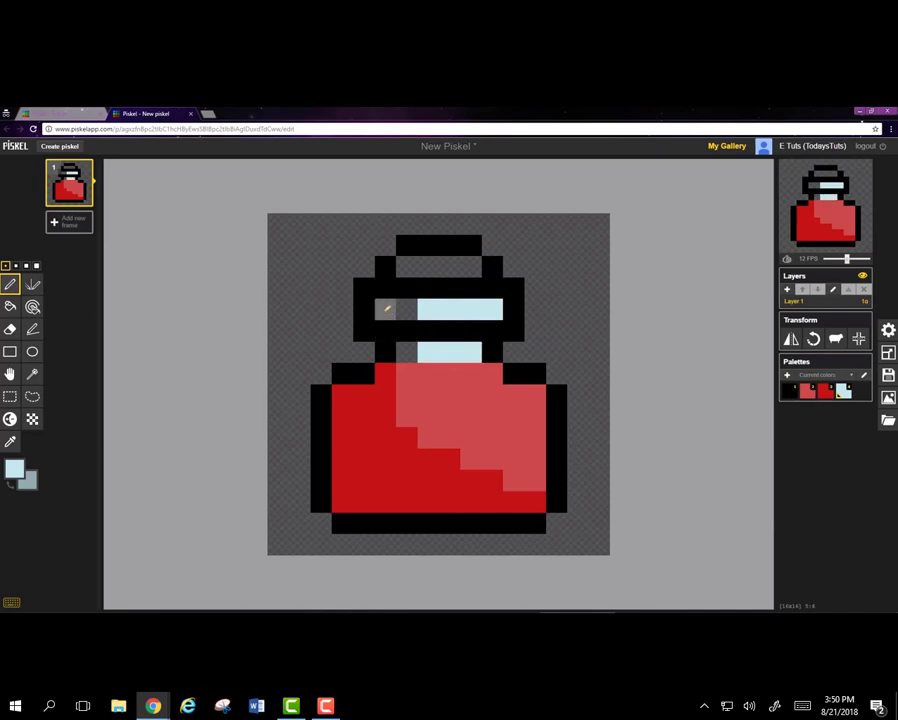
right_click(387, 310)
right_click(405, 309)
right_click(406, 351)
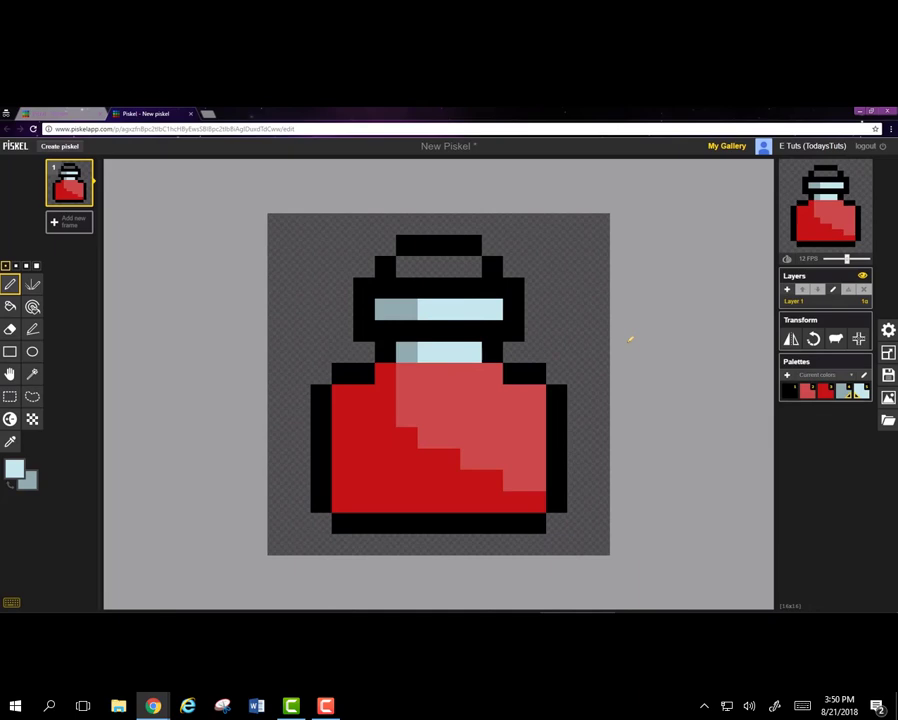
Step: Set the primary colour to light orange for the cork and copy its hex code
left_click(14, 468)
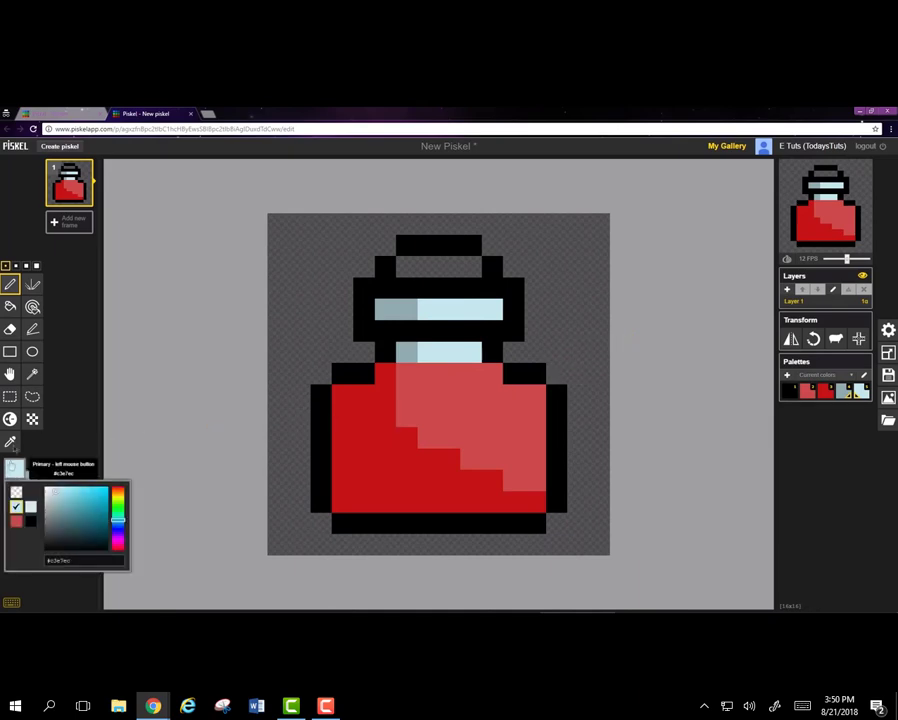
mouse_move(118, 507)
left_mouse_down()
mouse_move(119, 495)
mouse_move(80, 492)
left_mouse_up()
left_click(84, 493)
left_click(121, 494)
left_click_drag(72, 560, 46, 560)
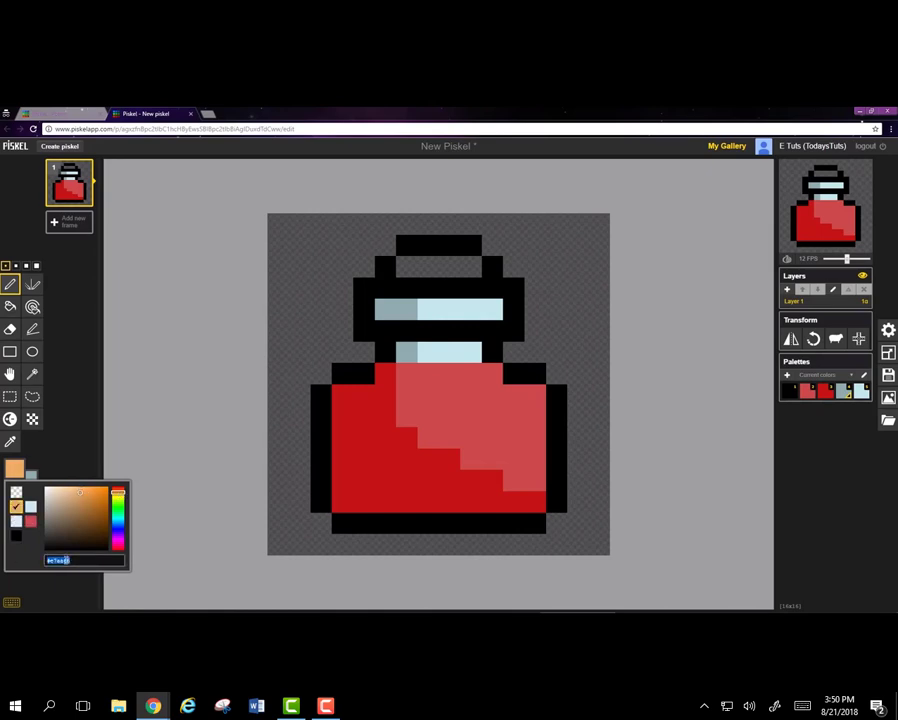
right_click(66, 560)
left_click(92, 449)
left_click(70, 461)
Step: Set the secondary colour to the copied light orange, darkened to an orange-brown
left_click(31, 476)
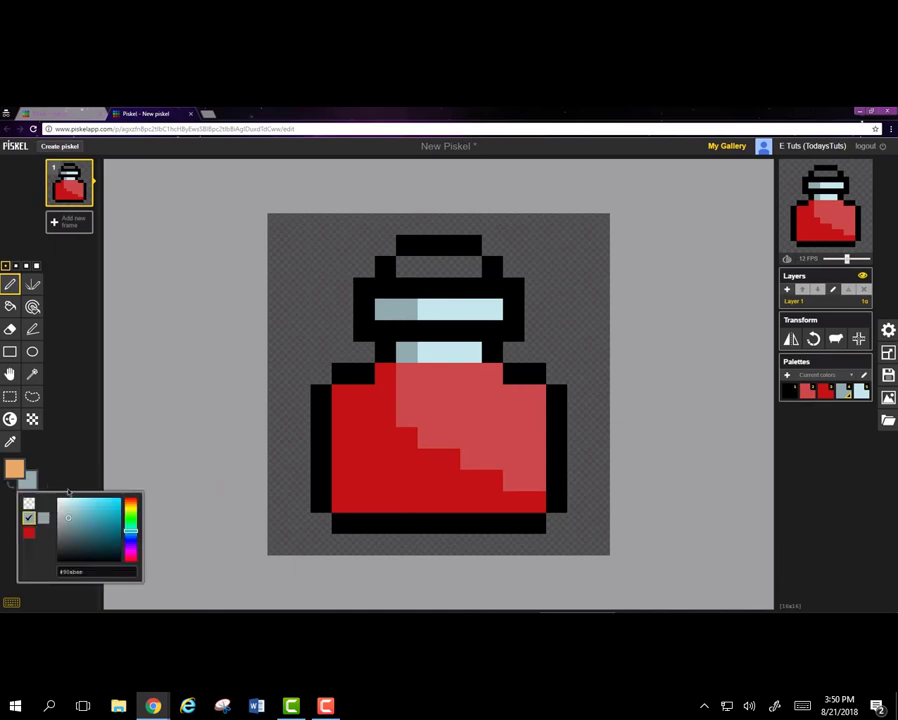
left_click_drag(99, 568, 58, 571)
right_click(66, 571)
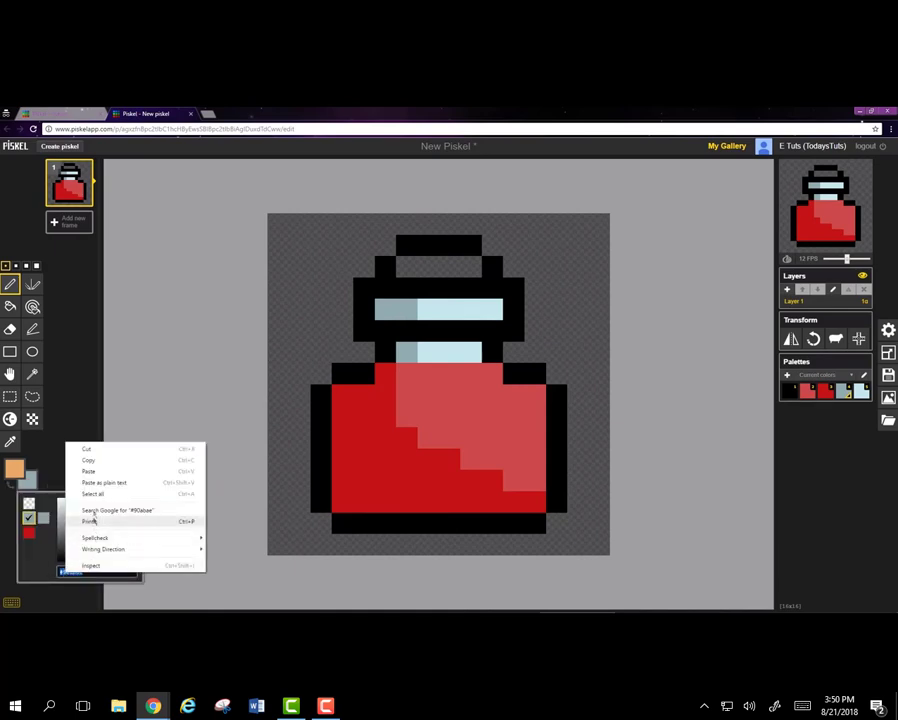
left_click(95, 474)
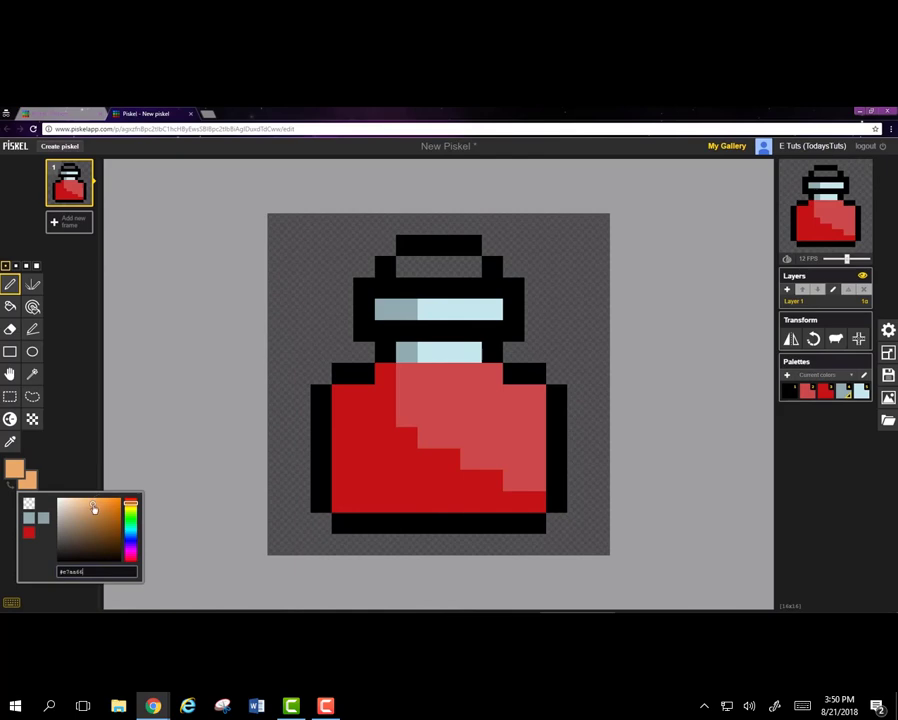
left_click_drag(94, 513, 101, 521)
left_click(86, 458)
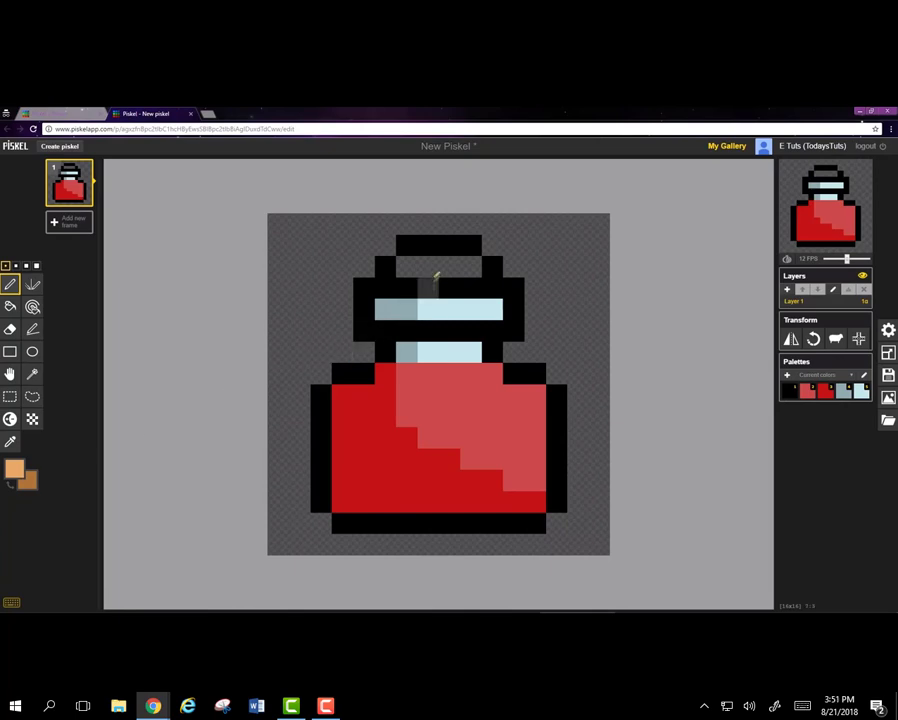
Step: Paint the cork's two right pixels light orange and its two left pixels orange-brown
left_click(449, 266)
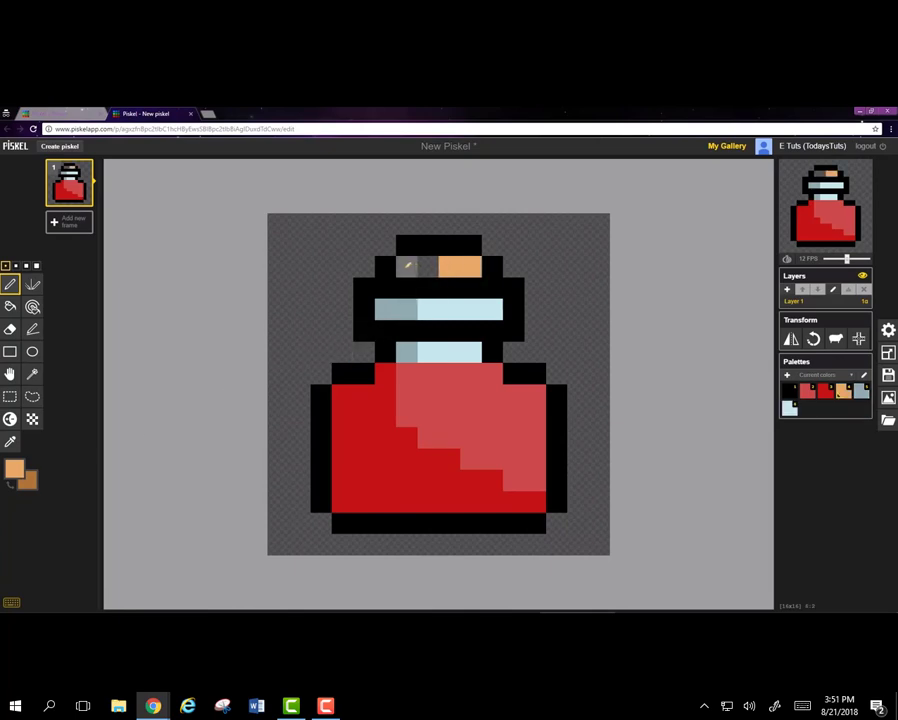
right_click(411, 266)
right_click(424, 267)
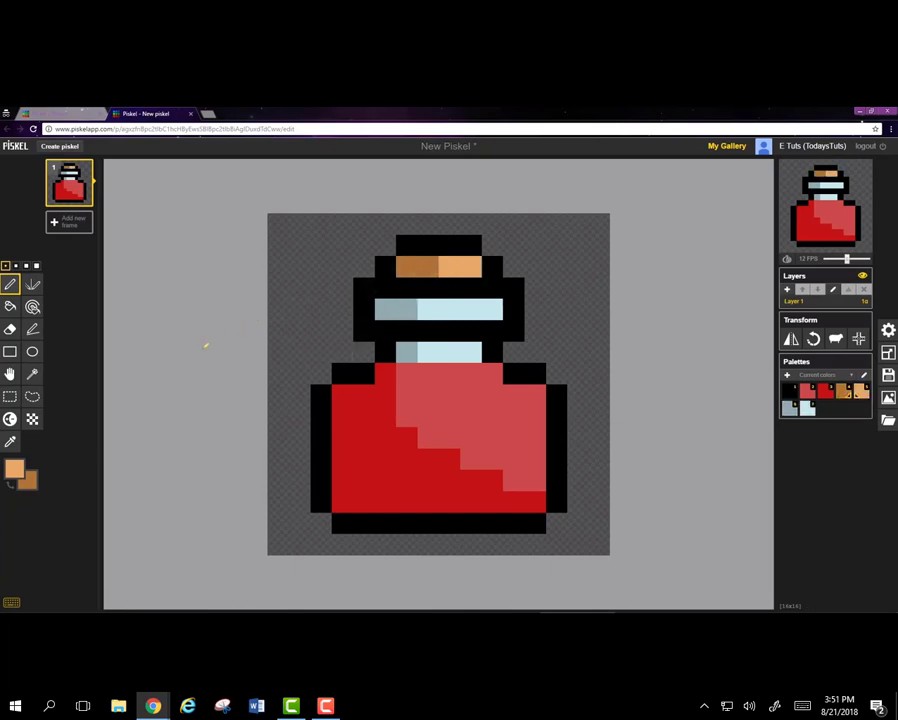